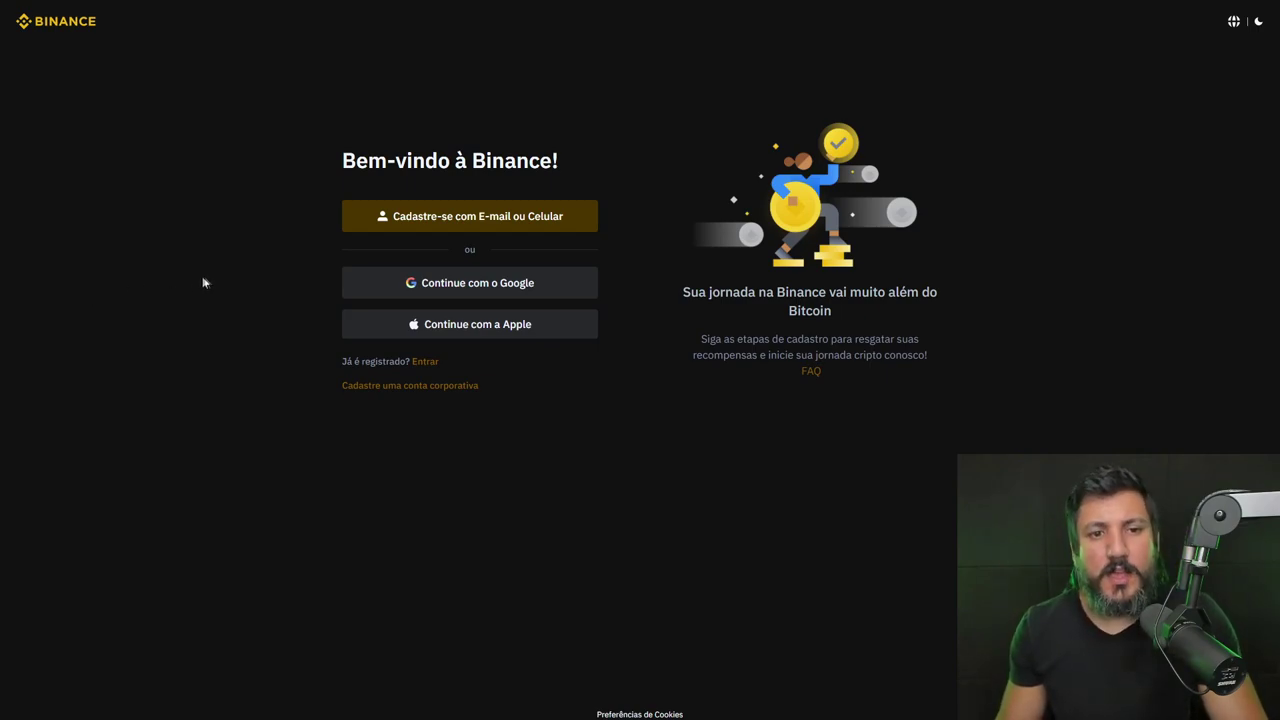
# Start the e-mail or phone registration and review the form's commission-rate note.
pyautogui.click(398, 222)
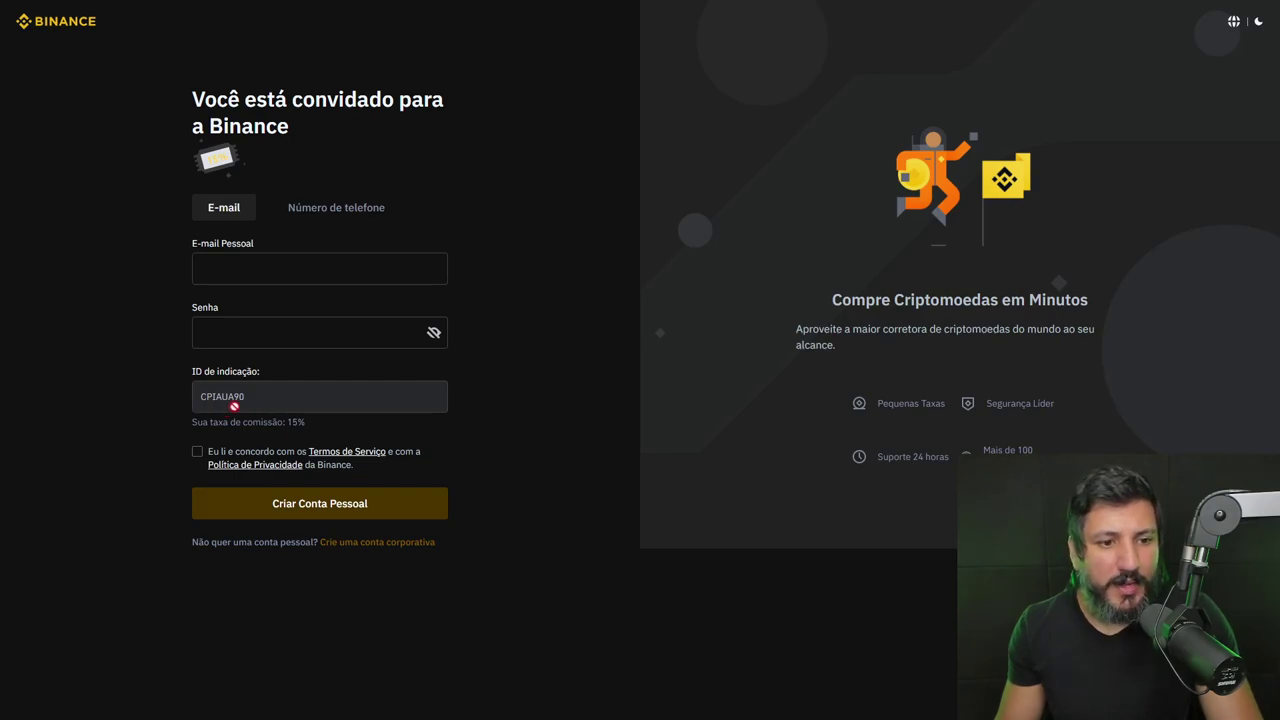
pyautogui.moveTo(197, 422); pyautogui.dragTo(292, 422)
pyautogui.click(313, 427)
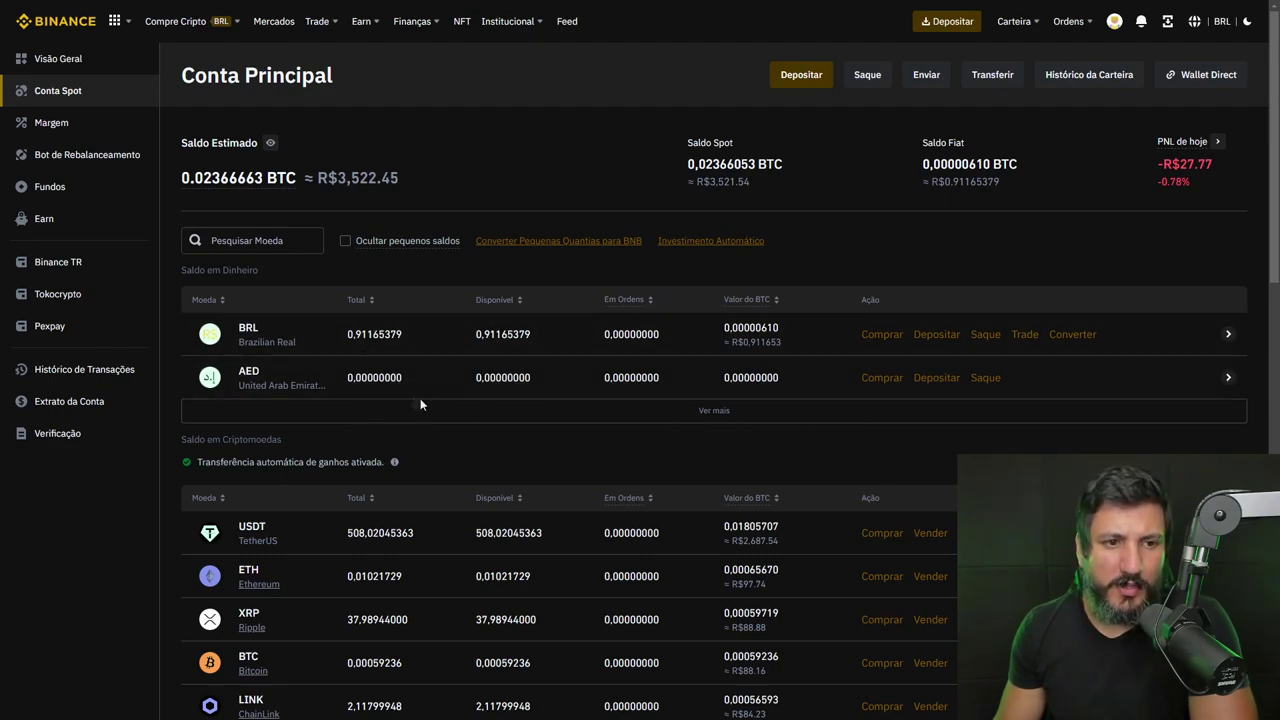
# Filter the coin balances by 'brl', clear the search, and bring up the account menu.
pyautogui.click(285, 245)
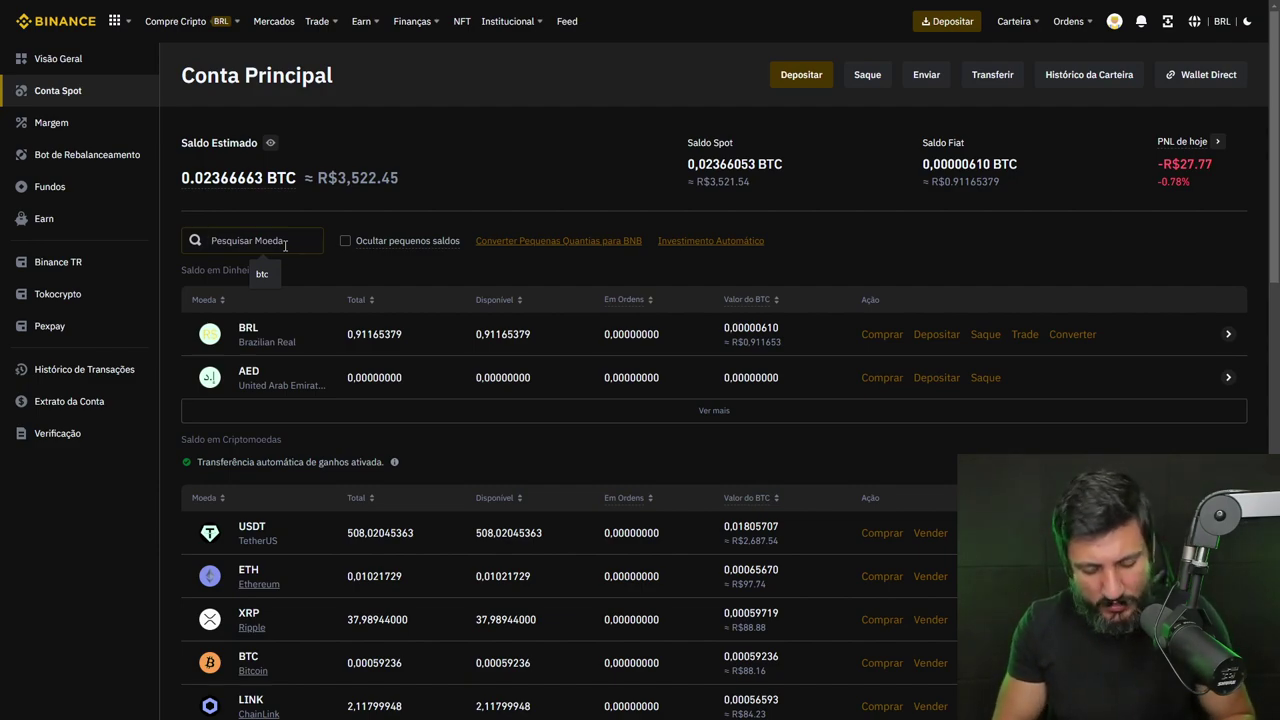
pyautogui.write('b')
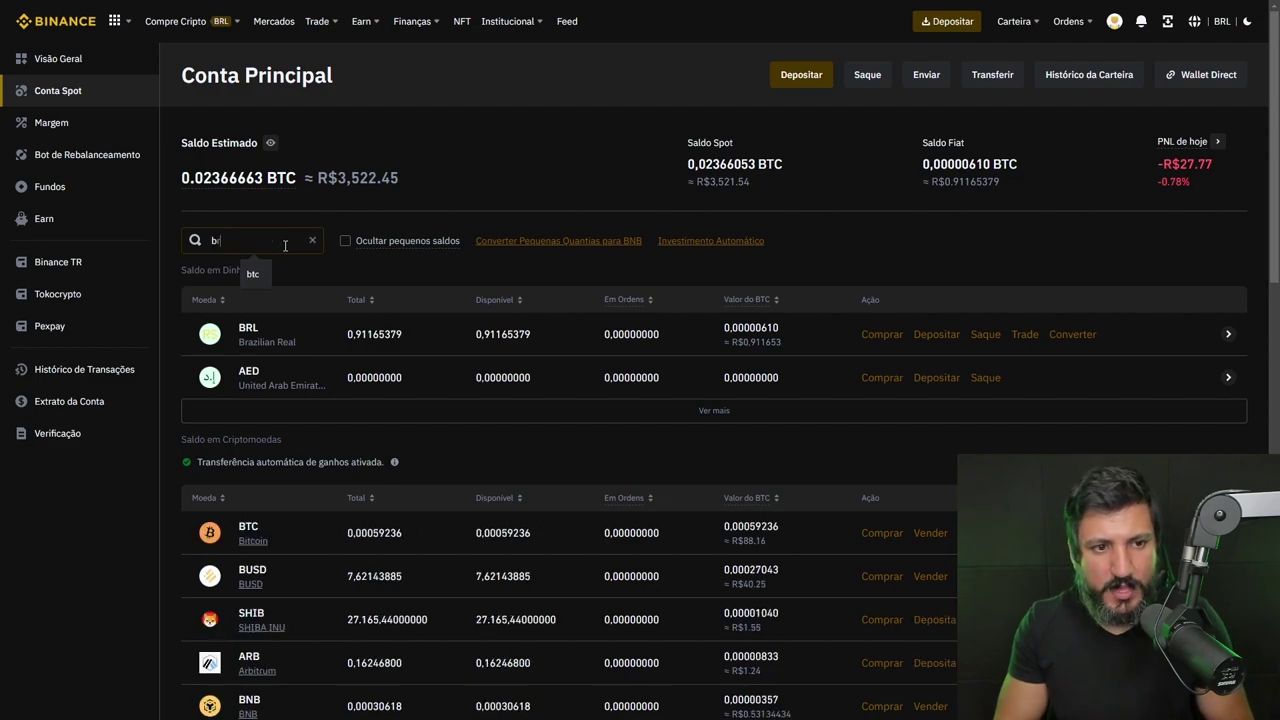
pyautogui.write('rl')
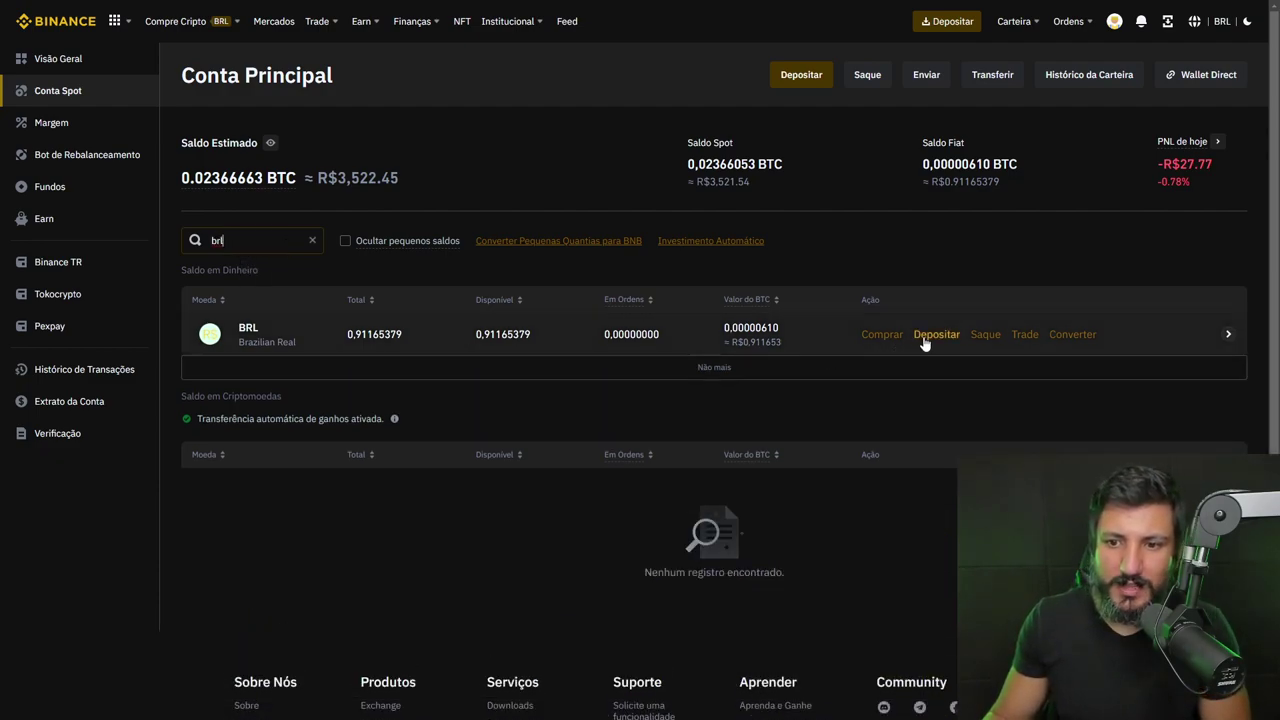
pyautogui.press('BackSpace')
pyautogui.press('BackSpace')
pyautogui.press('BackSpace')
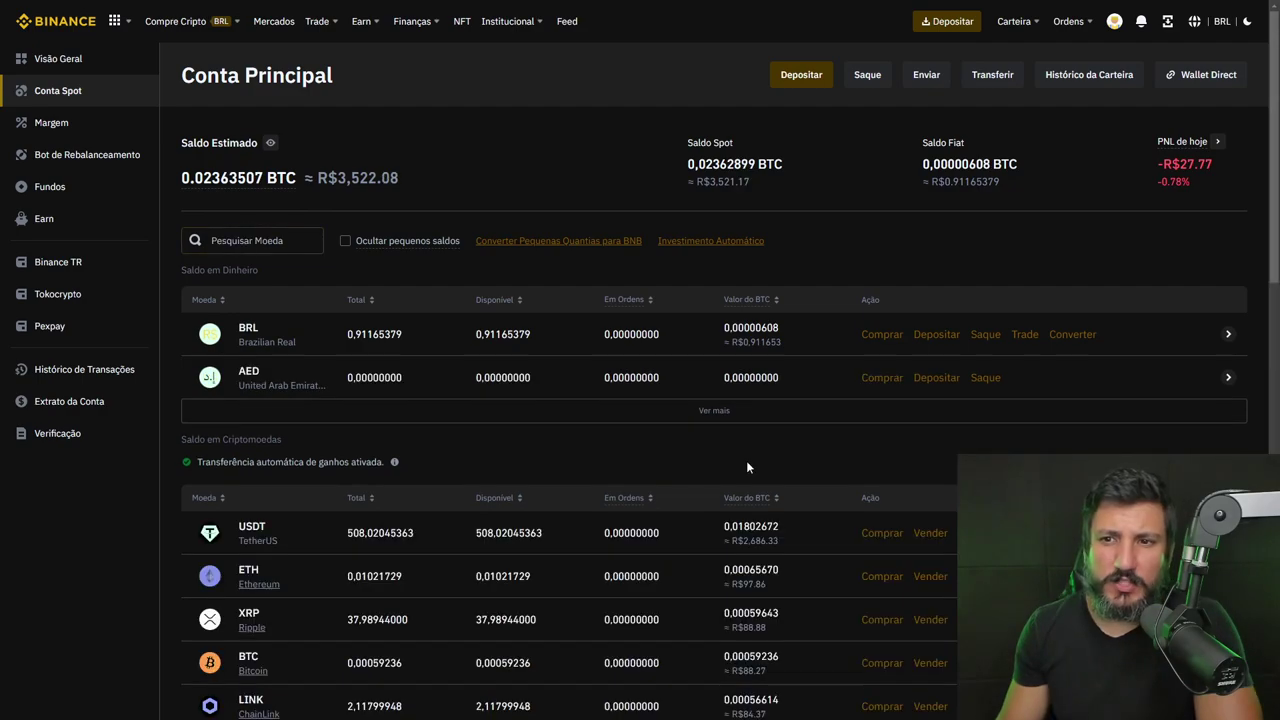
pyautogui.moveTo(751, 497)
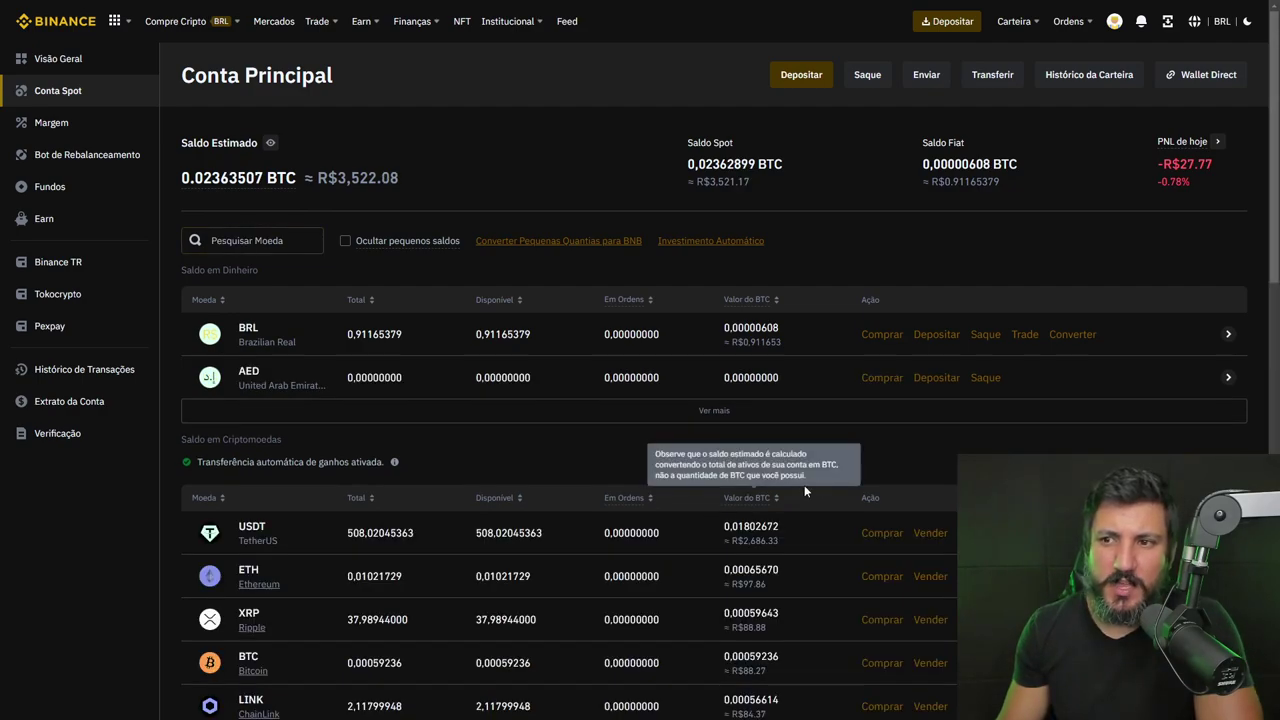
pyautogui.moveTo(1112, 28)
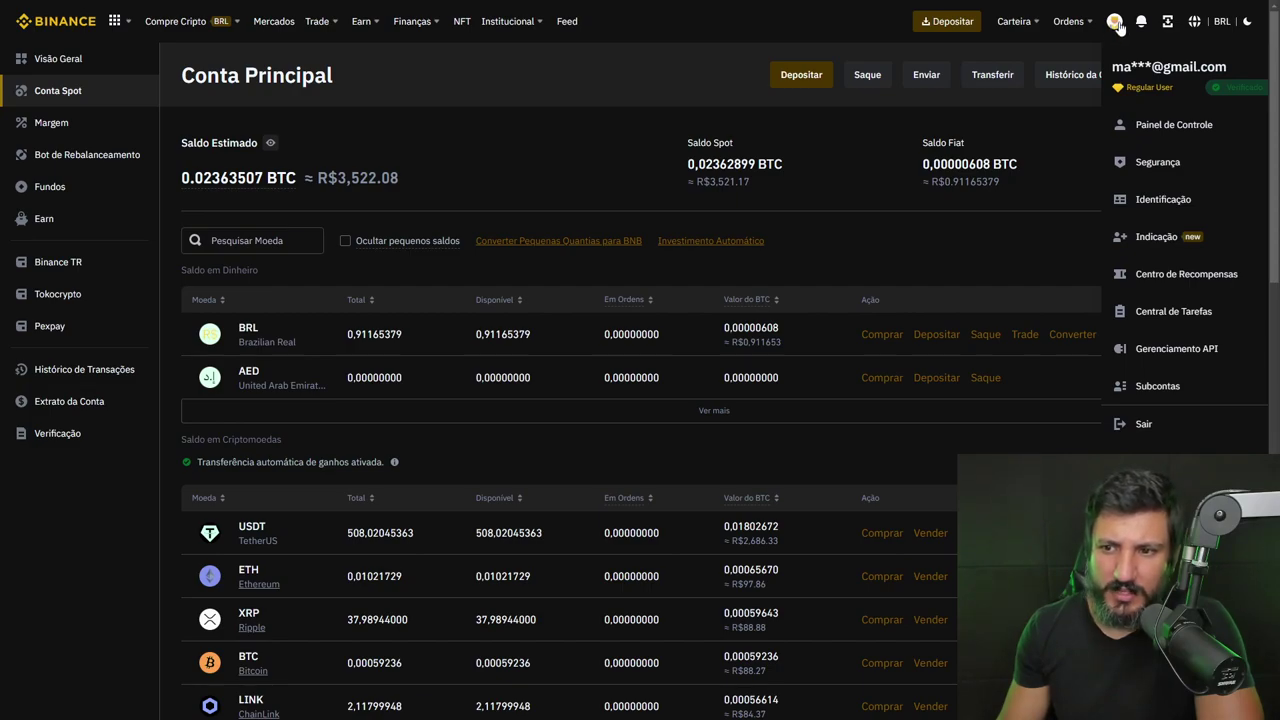
# Go to 'Gerenciamento API' from the account menu.
pyautogui.click(1181, 352)
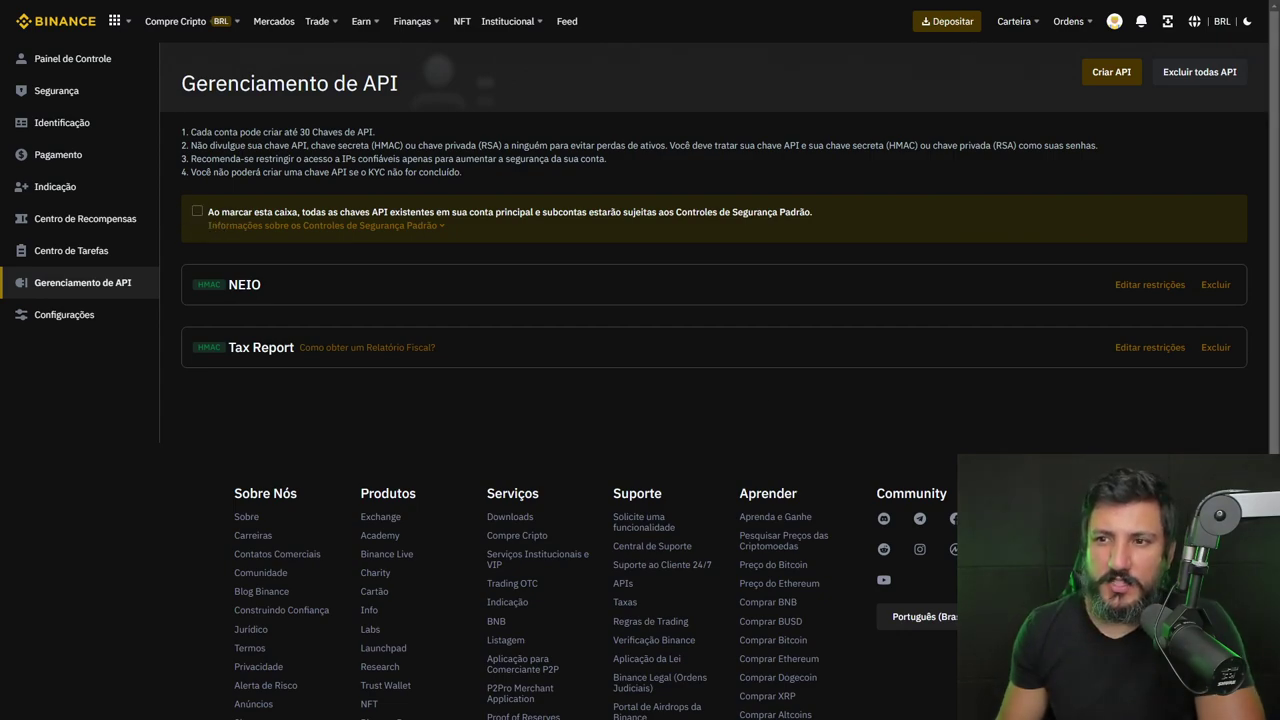
# Create a system-generated API key named 'Neio API' and solve the slider puzzle check.
pyautogui.click(1113, 80)
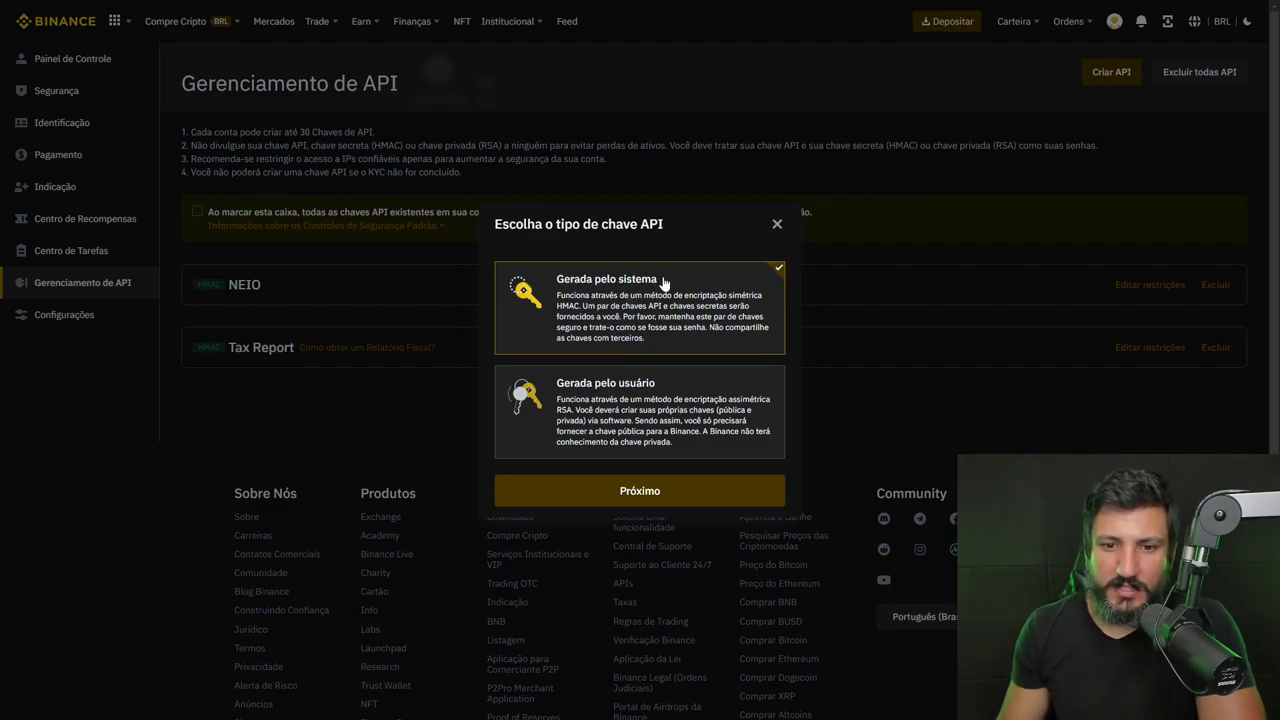
pyautogui.click(704, 492)
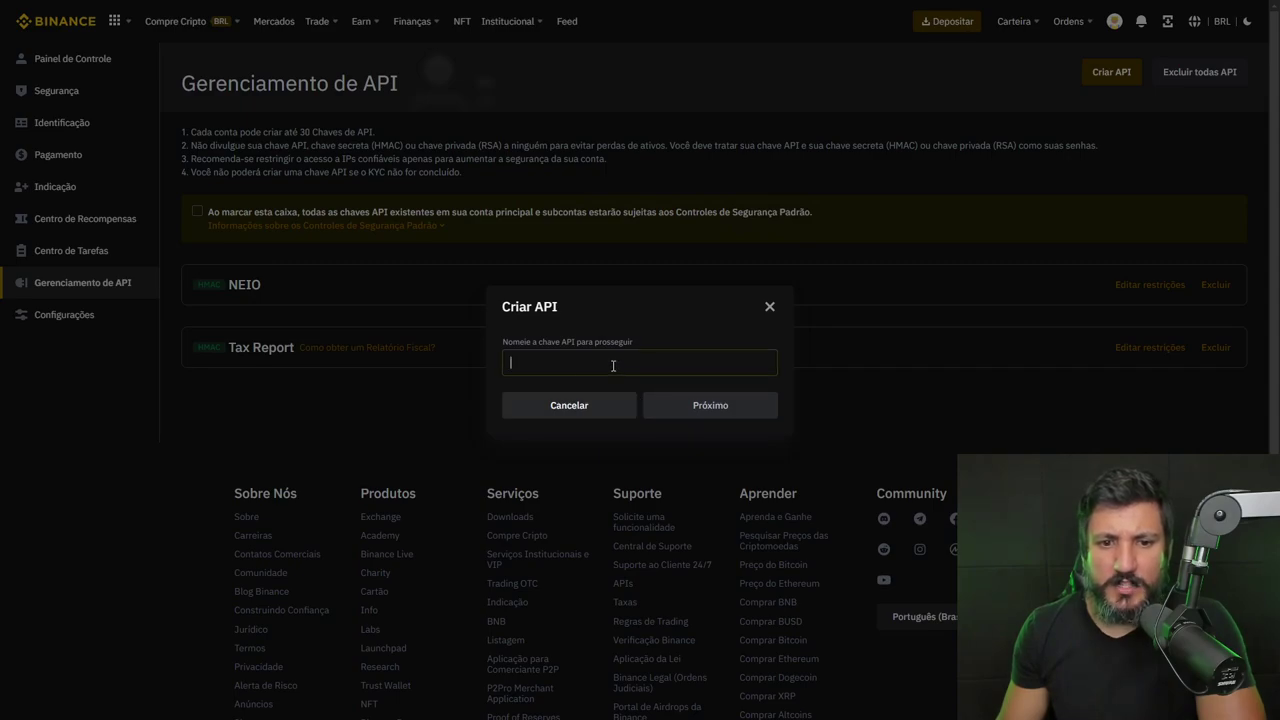
pyautogui.write('Neio API')
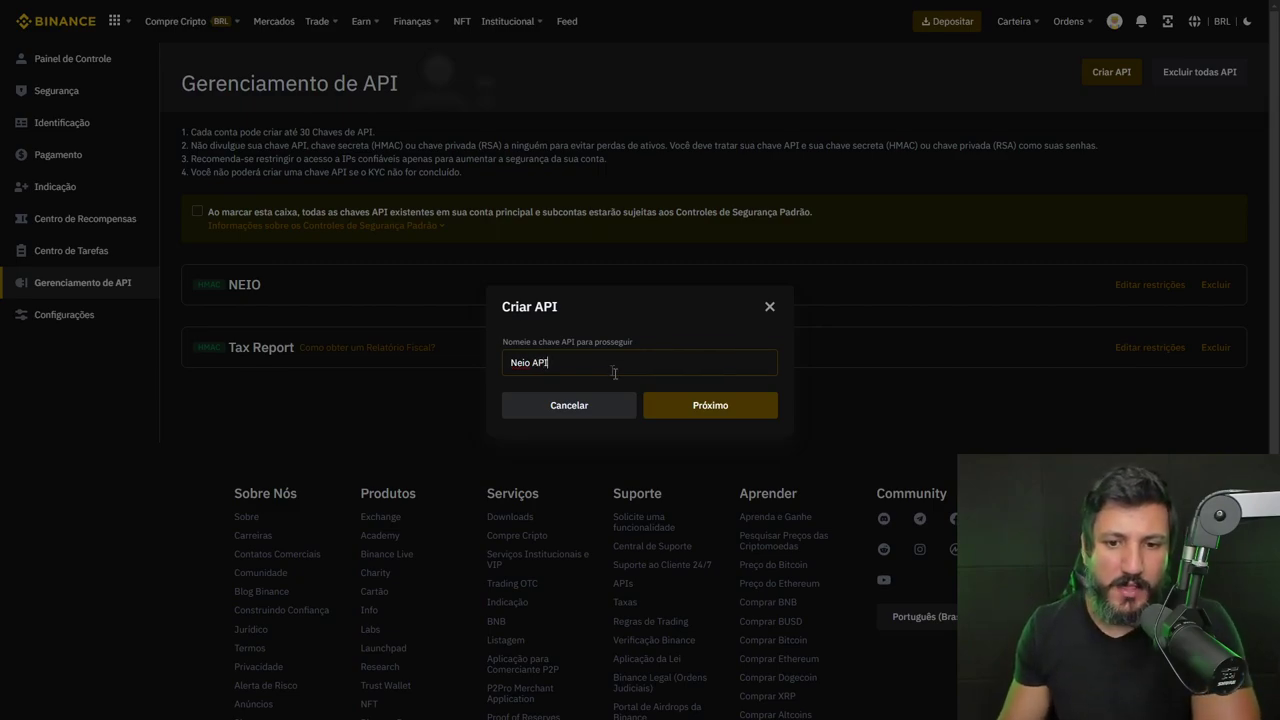
pyautogui.click(729, 406)
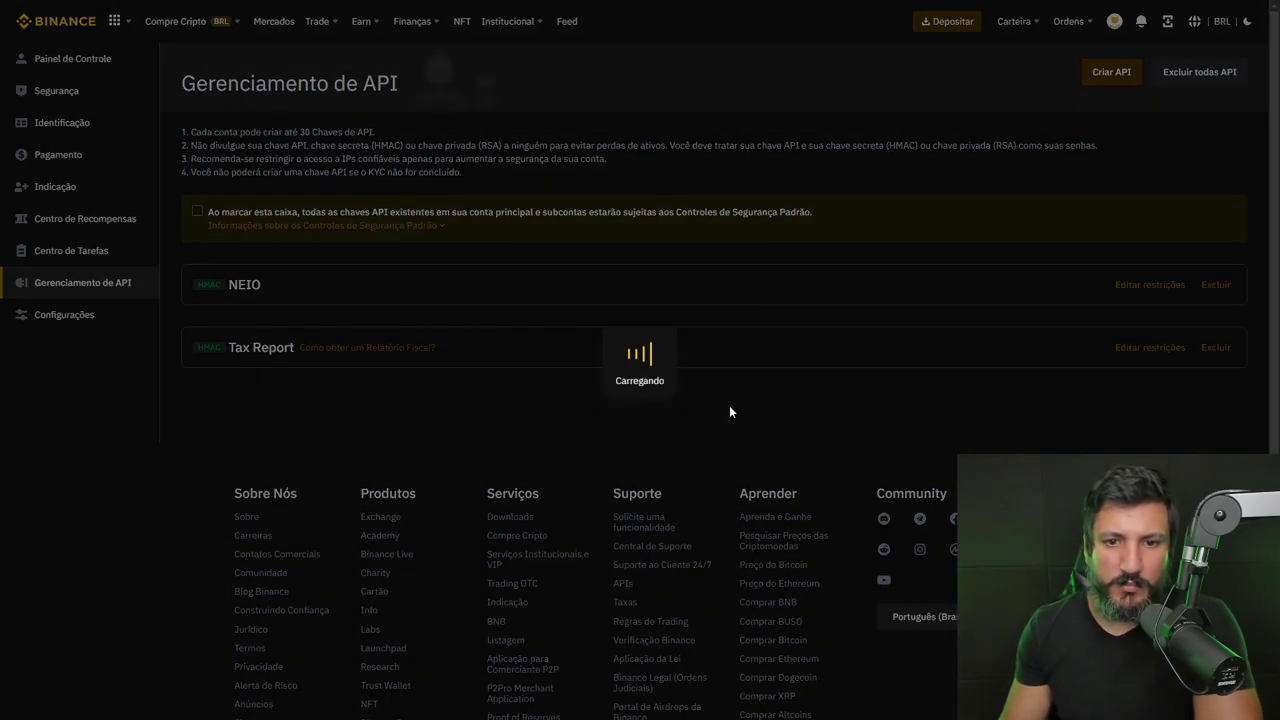
pyautogui.moveTo(550, 435); pyautogui.dragTo(629, 429)
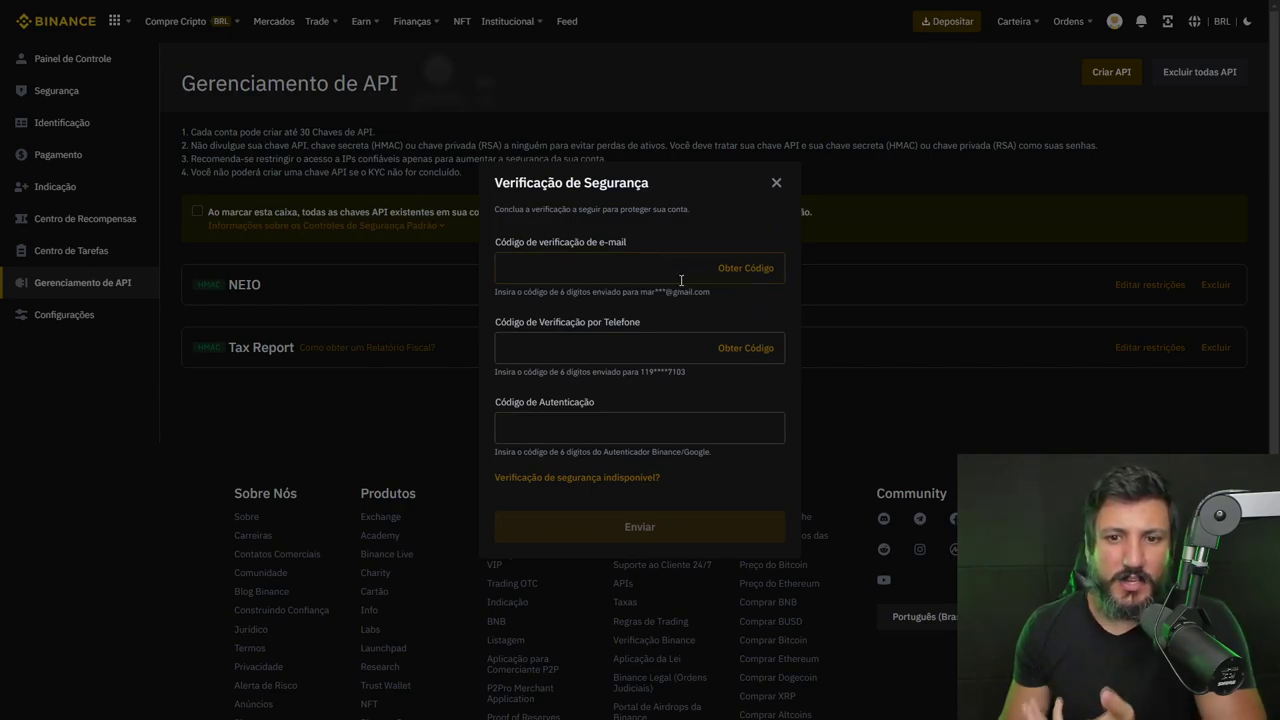
# Enter the e-mail, phone and authenticator verification codes and submit to create the key.
pyautogui.click(766, 270)
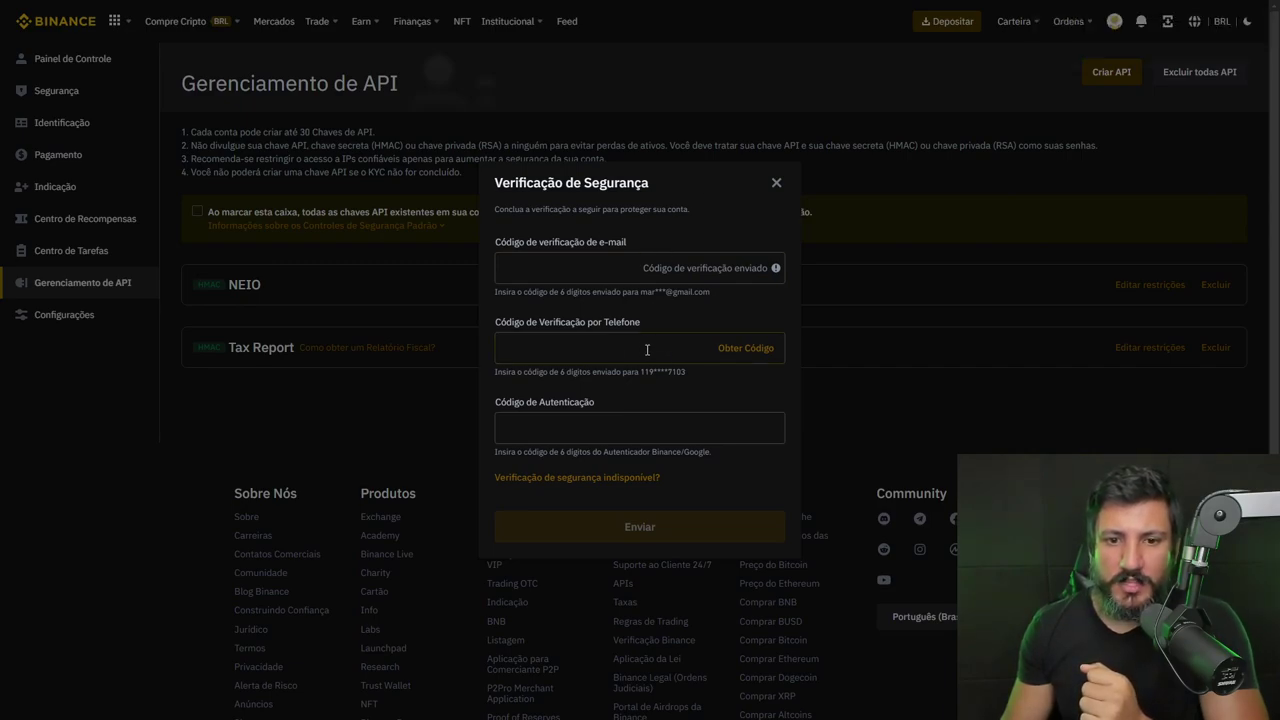
pyautogui.click(736, 354)
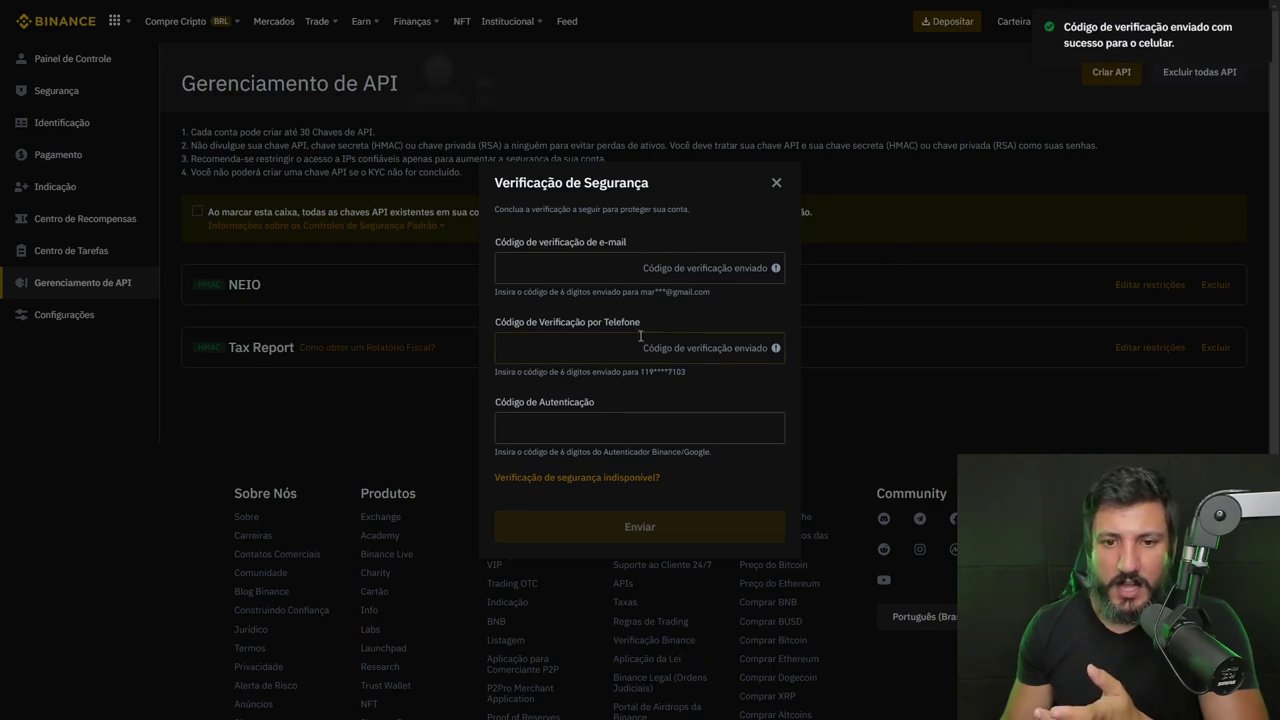
pyautogui.moveTo(595, 324); pyautogui.dragTo(637, 323)
pyautogui.click(553, 429)
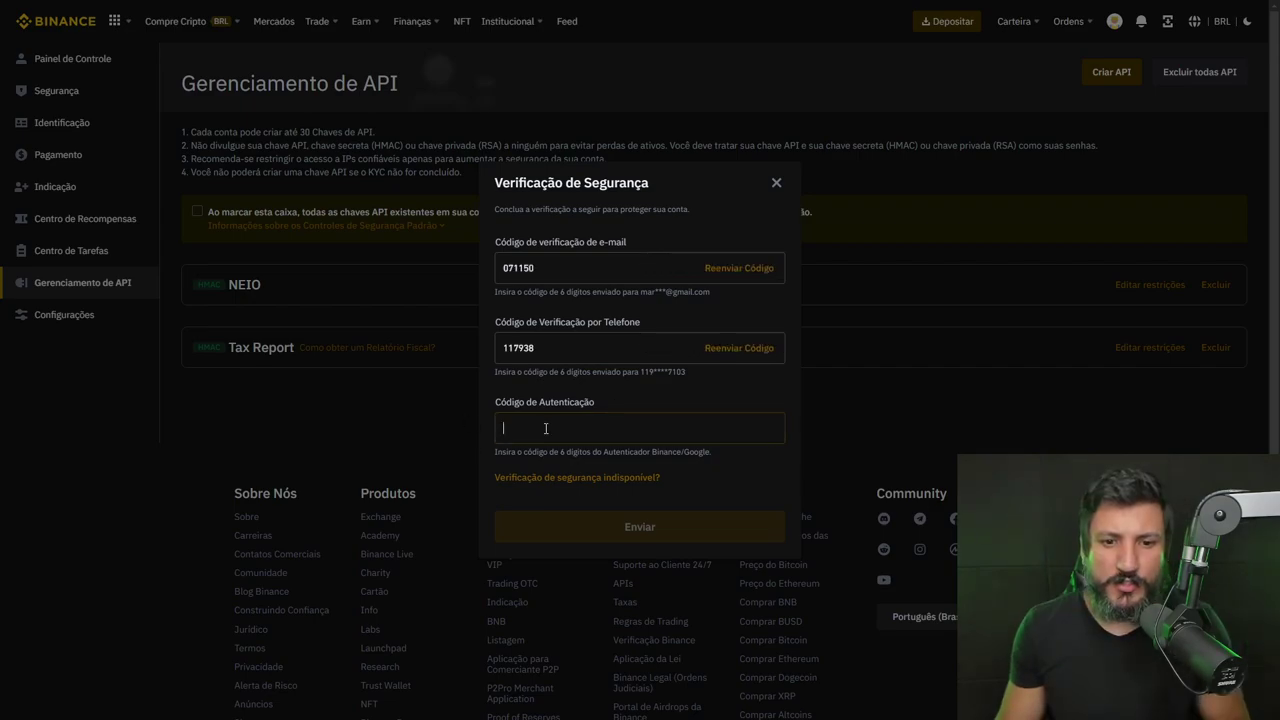
pyautogui.click(638, 527)
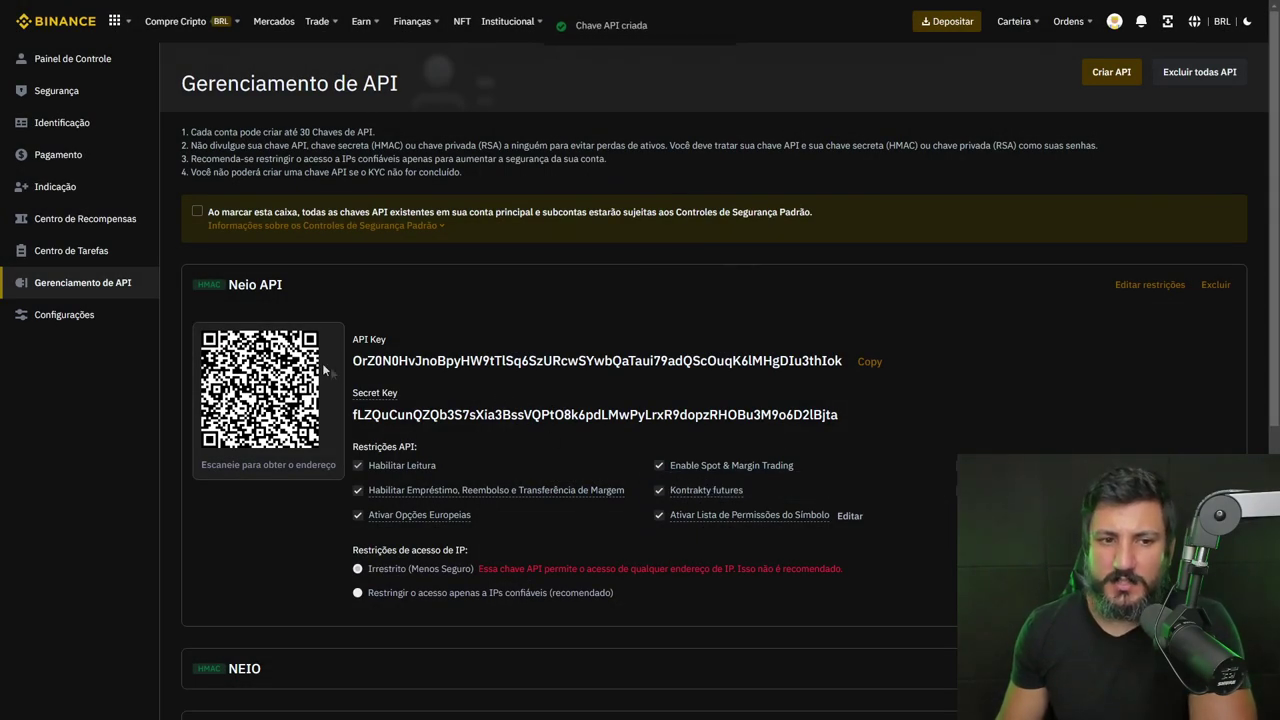
# Scroll to the new Neio API key, review its secret key, and start editing its restrictions.
pyautogui.scroll(-1, 288, 393)
pyautogui.scroll(-1, 365, 300)
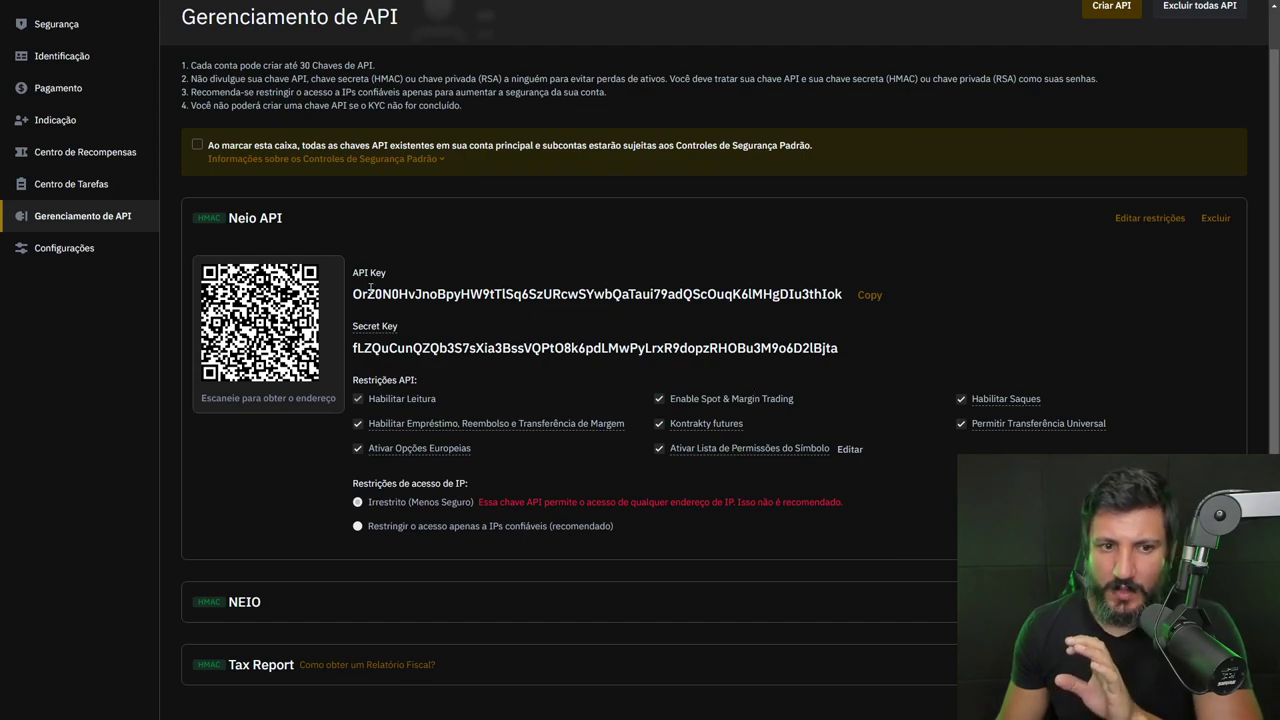
pyautogui.moveTo(376, 342); pyautogui.dragTo(418, 382)
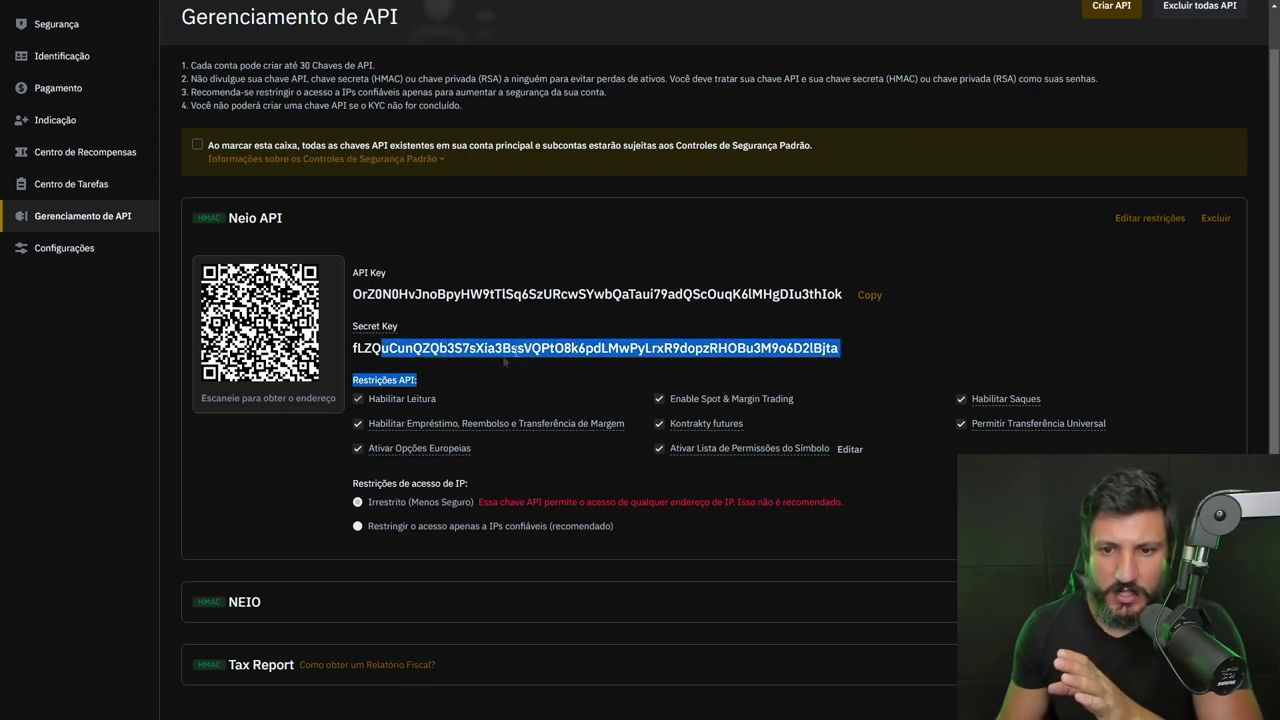
pyautogui.click(636, 293)
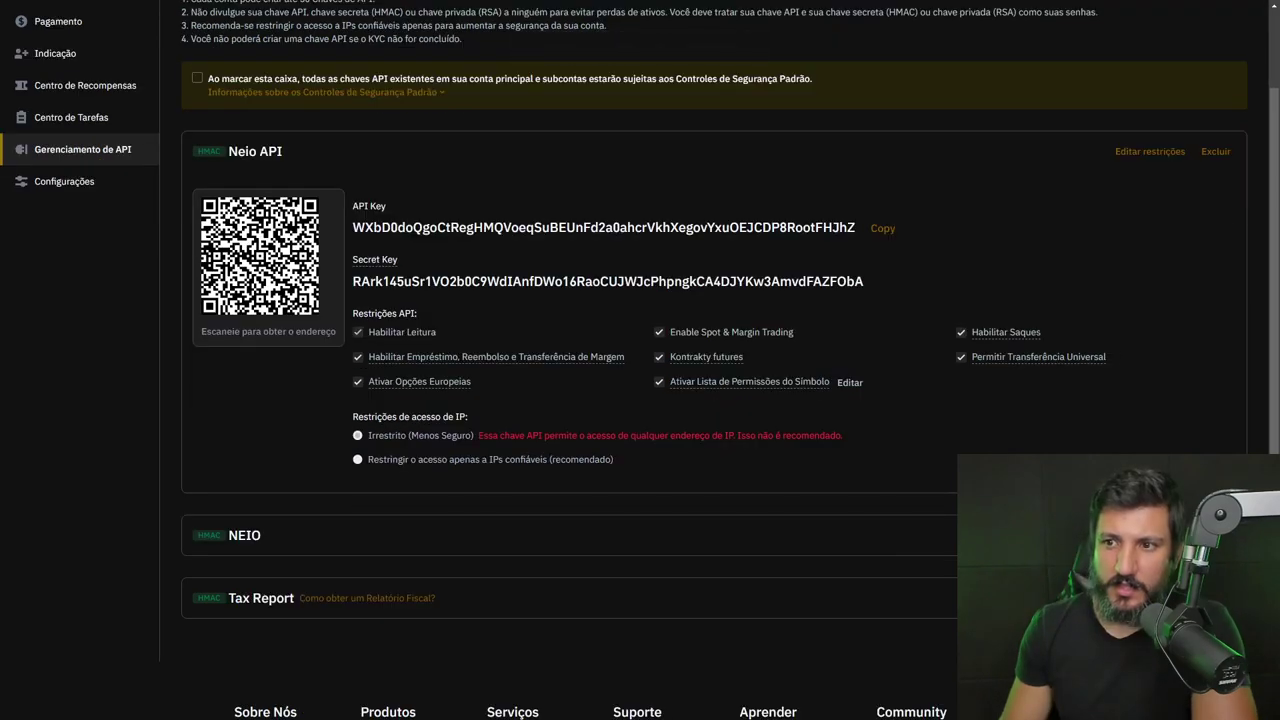
pyautogui.click(1150, 152)
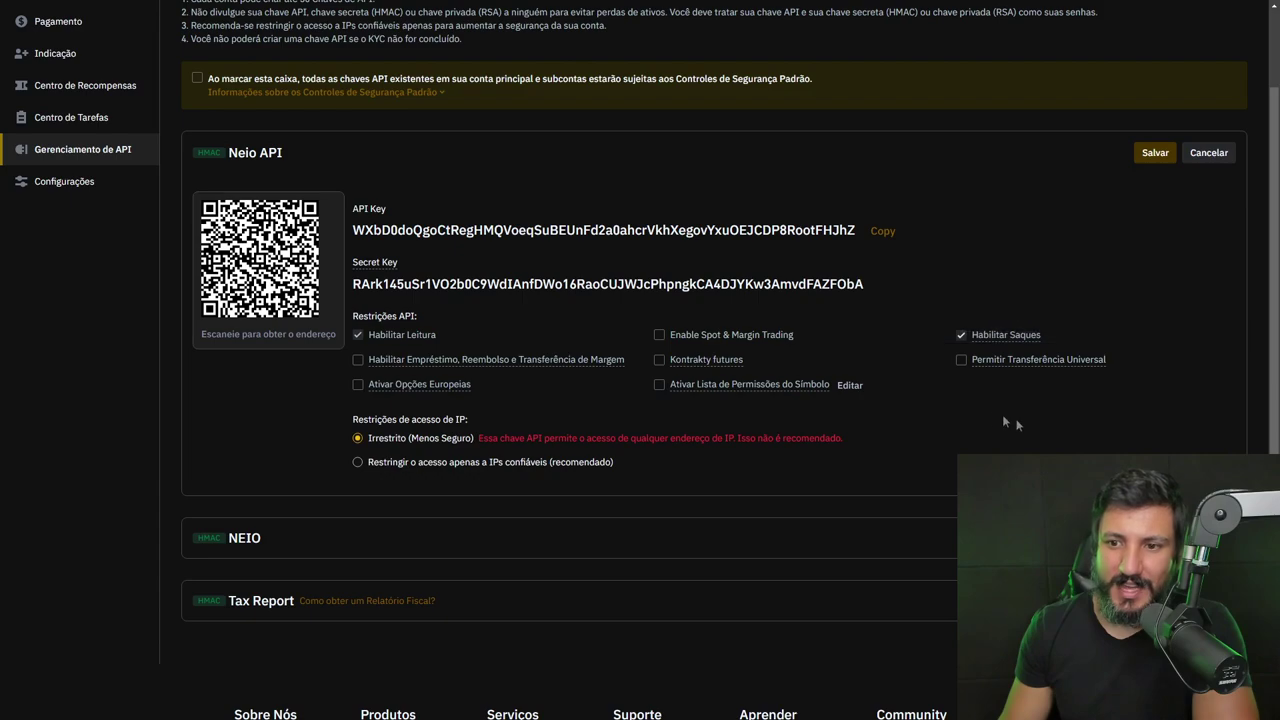
# Enable Spot & Margin Trading for Neio API, select both keys, and switch to Neio Network.
pyautogui.moveTo(1001, 343)
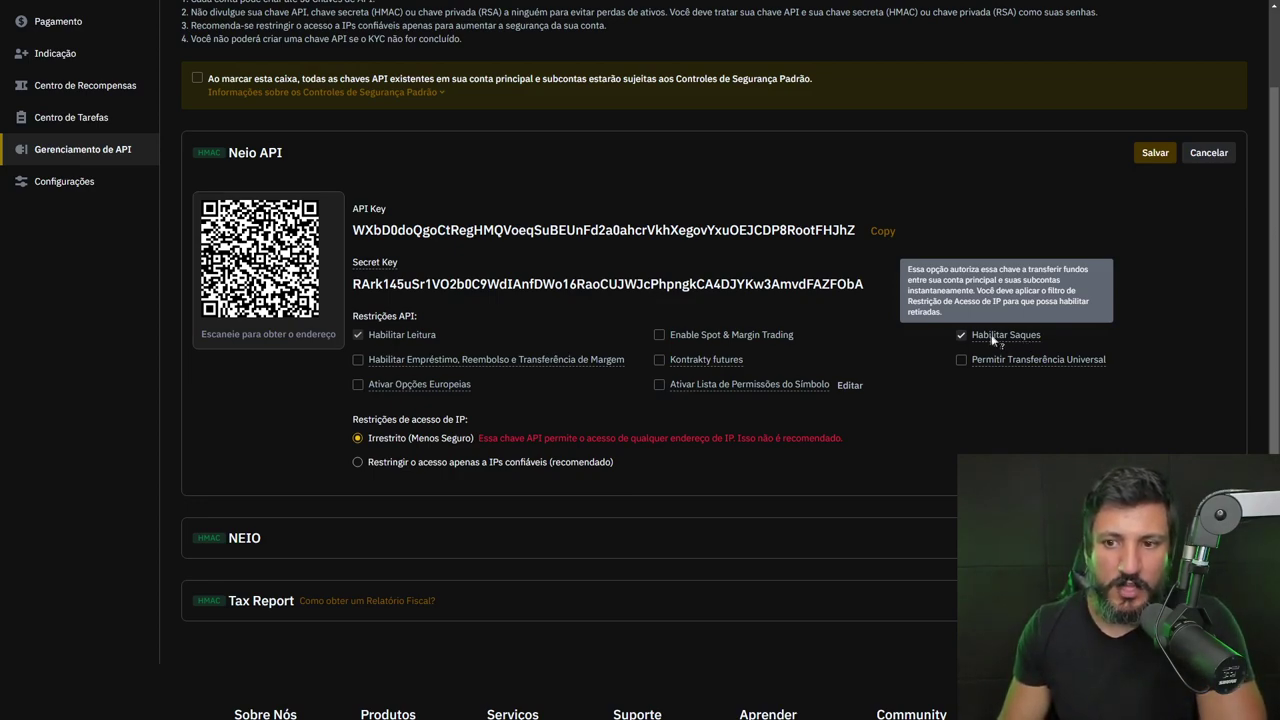
pyautogui.click(660, 338)
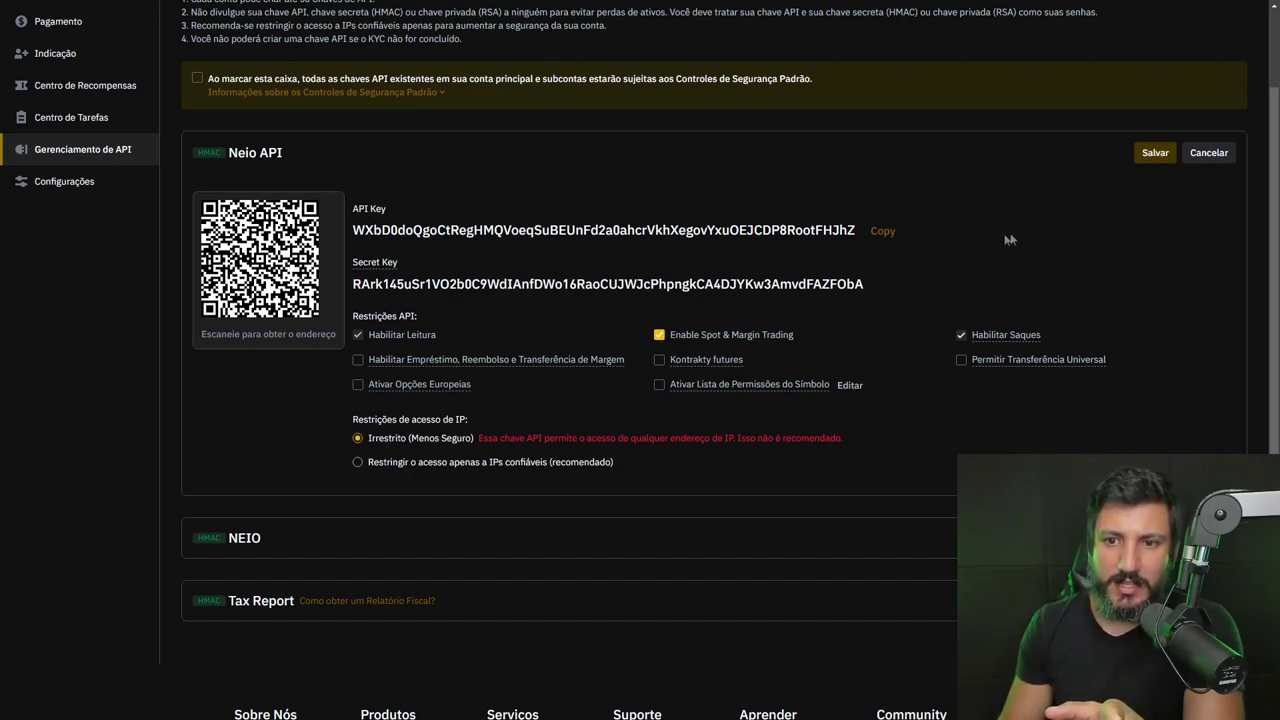
pyautogui.moveTo(357, 229); pyautogui.dragTo(858, 230)
pyautogui.moveTo(360, 284); pyautogui.dragTo(856, 284)
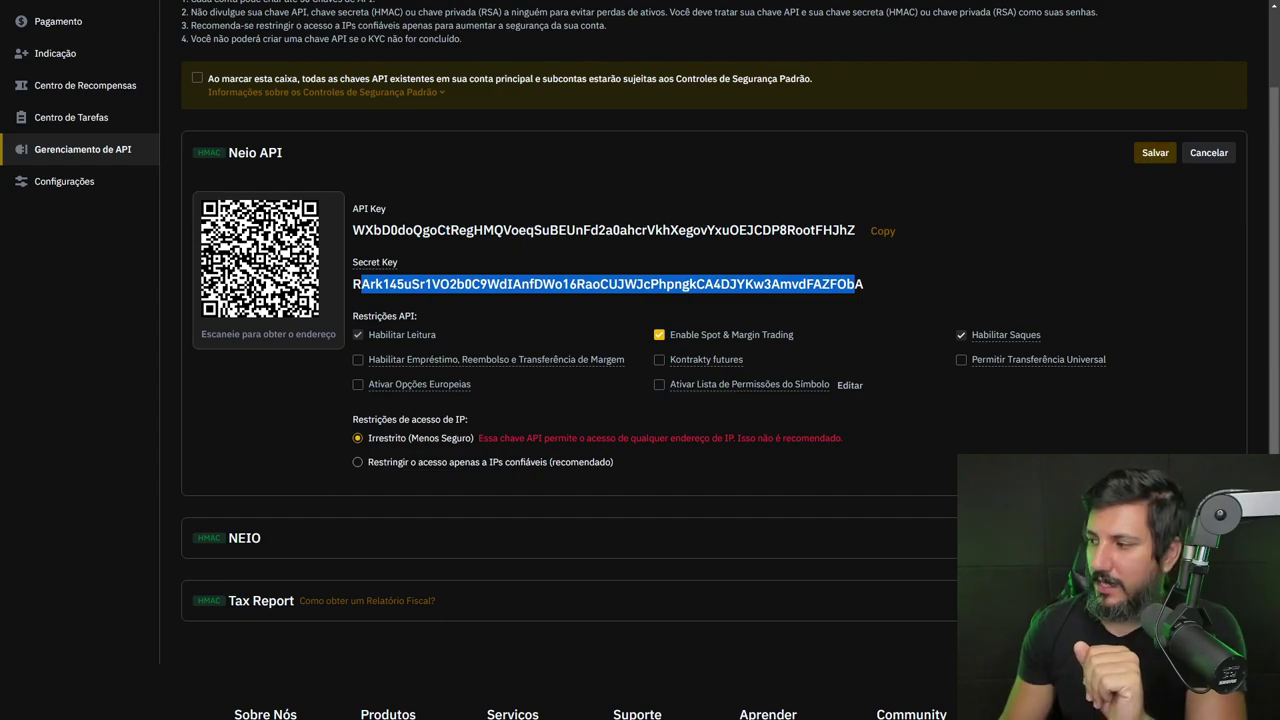
pyautogui.hotkey('ctrl', 'Tab')
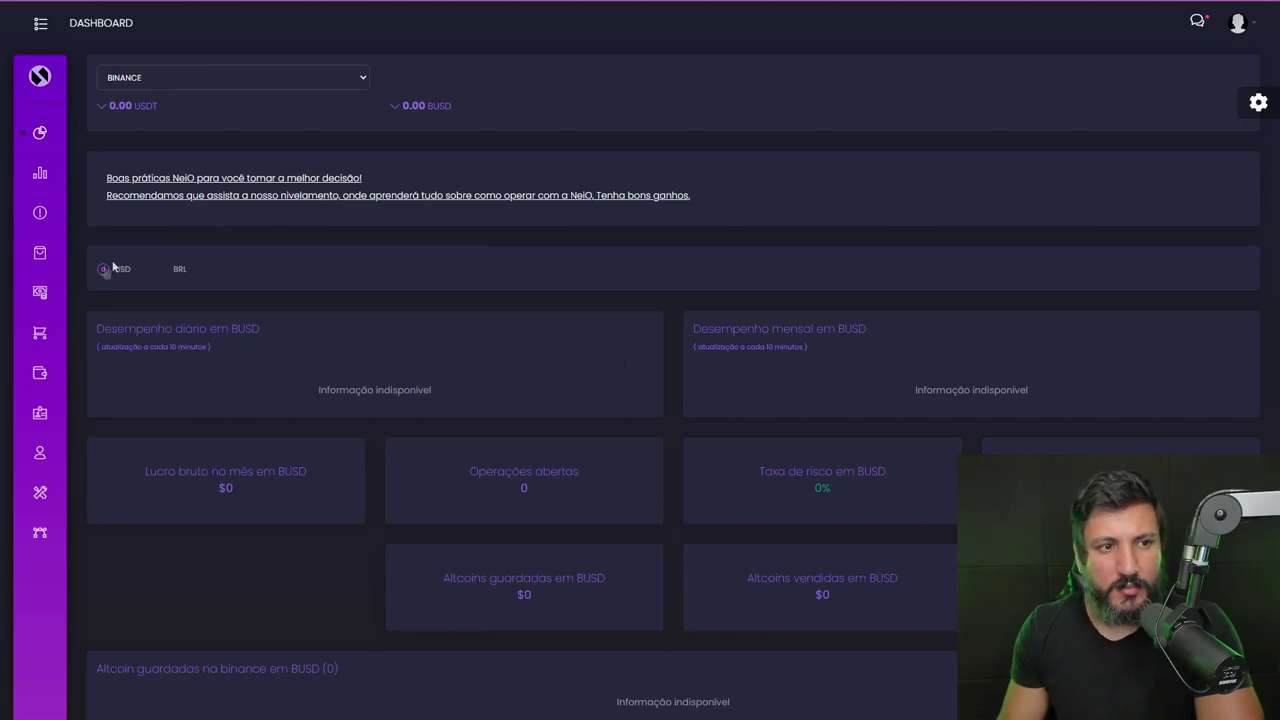
# Go to Neio Network's CONFIGURAÇÕES page and select the API KEY BINANCE and SECRET KEY BINANCE fields.
pyautogui.moveTo(50, 300)
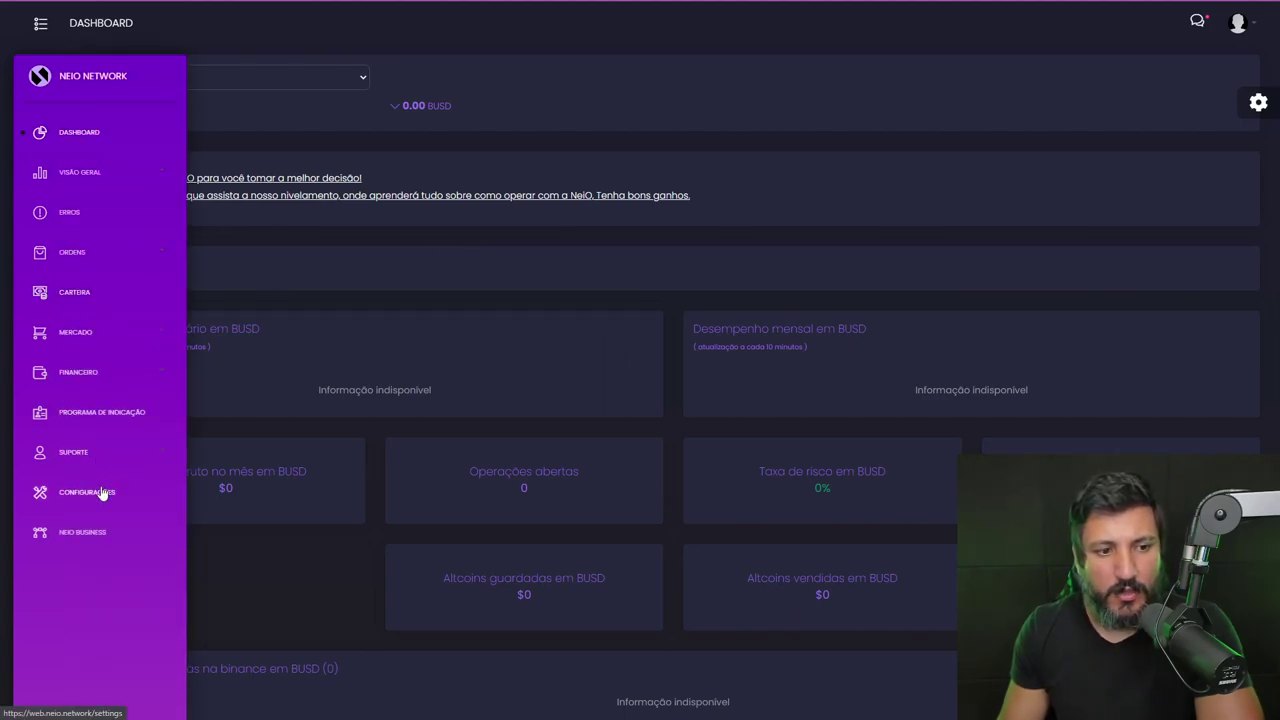
pyautogui.click(98, 491)
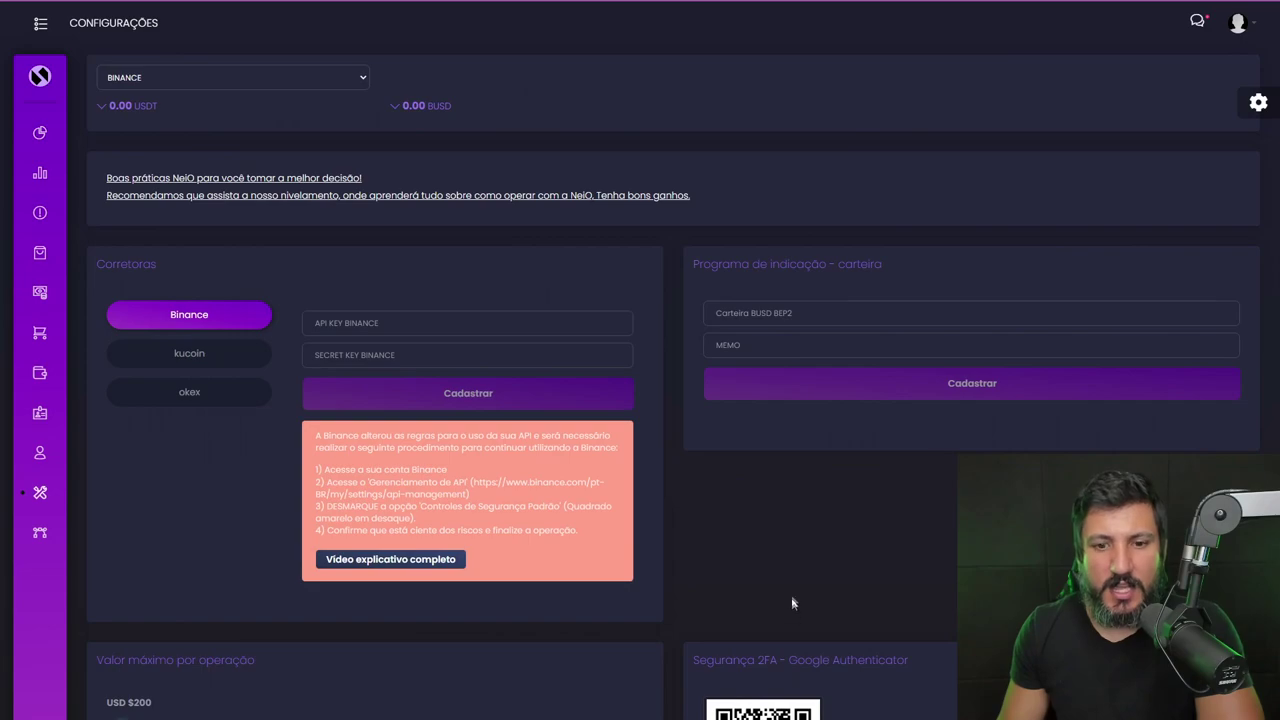
pyautogui.click(394, 321)
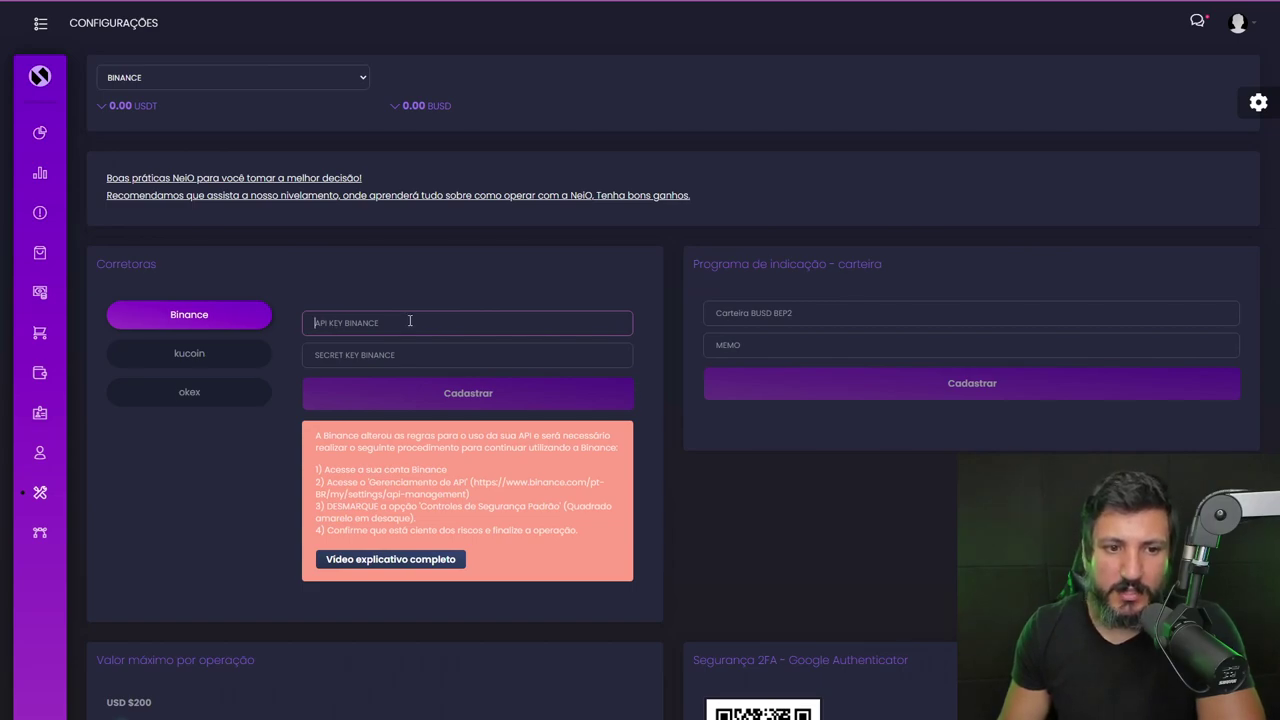
pyautogui.click(361, 353)
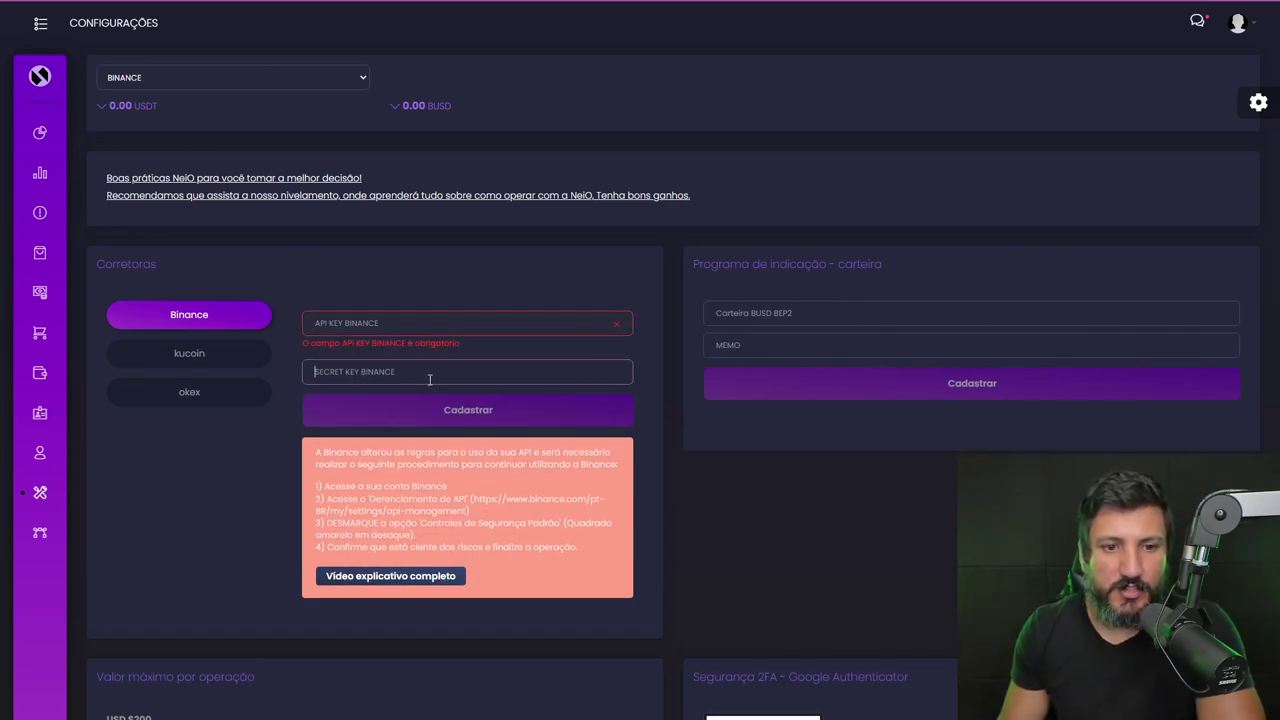